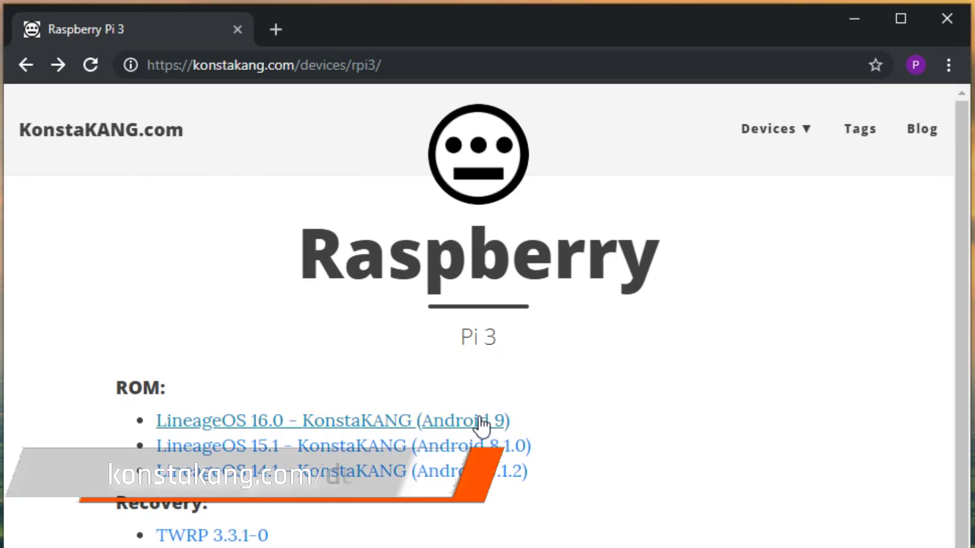
# Open the konstakang.com page for LineageOS 16.0 on Raspberry Pi 3.
pyautogui.click(483, 420)
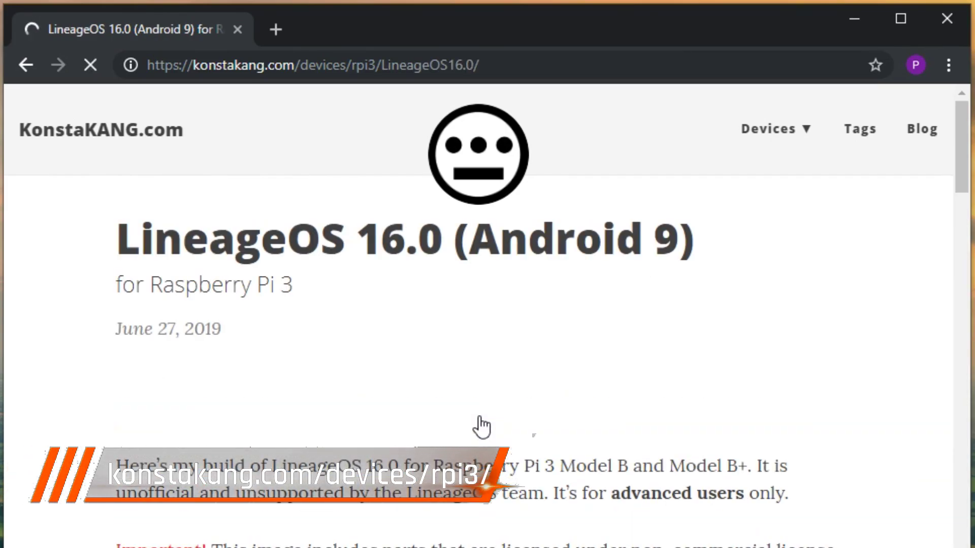
pyautogui.scroll(-4, 123, 463)
pyautogui.scroll(-5, 129, 465)
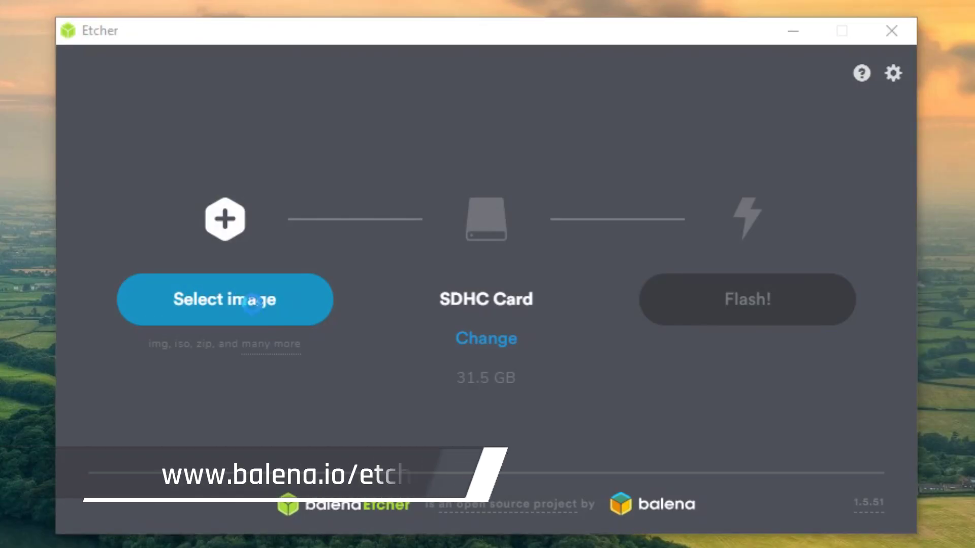
# Choose the LineageOS 16.0 zip from Android On Pi as the image to flash.
pyautogui.click(252, 304)
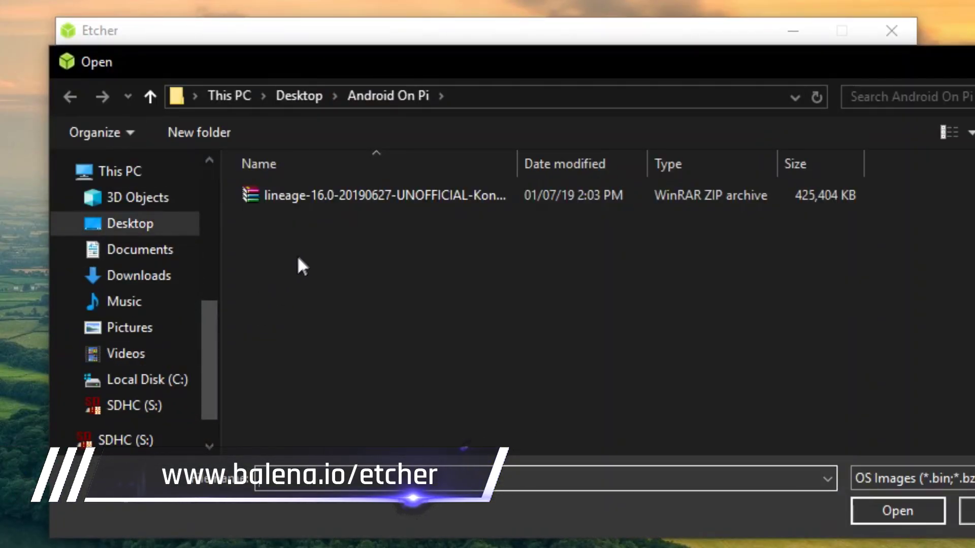
pyautogui.doubleClick(364, 197)
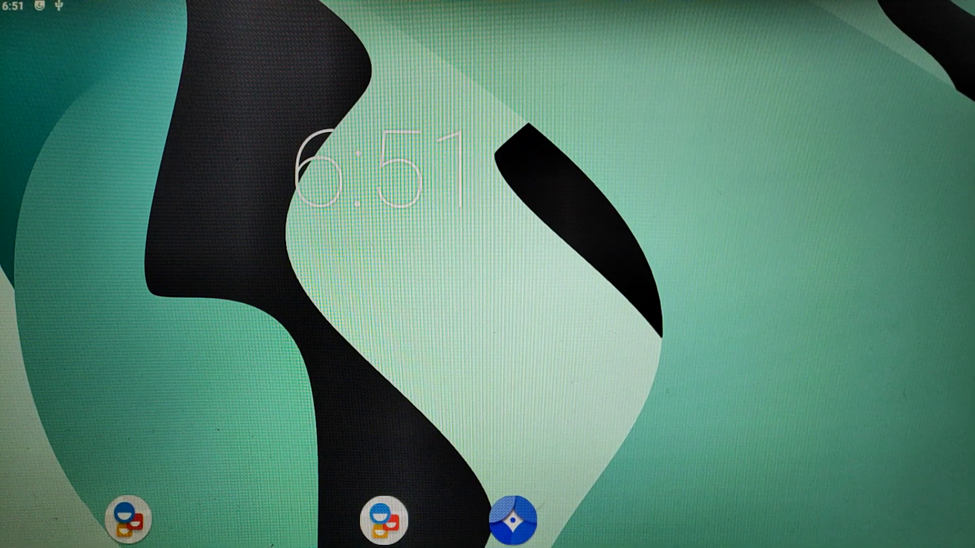
# Swipe up to bring up the LineageOS app drawer.
pyautogui.moveTo(353, 457); pyautogui.dragTo(353, 4)
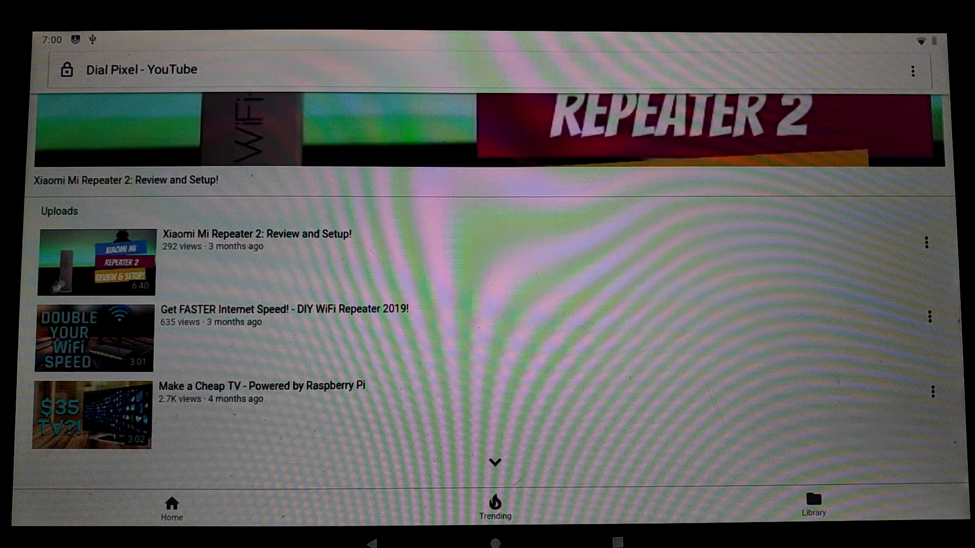
# Play the Xiaomi Mi Repeater 2 review video from the channel's uploads.
pyautogui.click(61, 282)
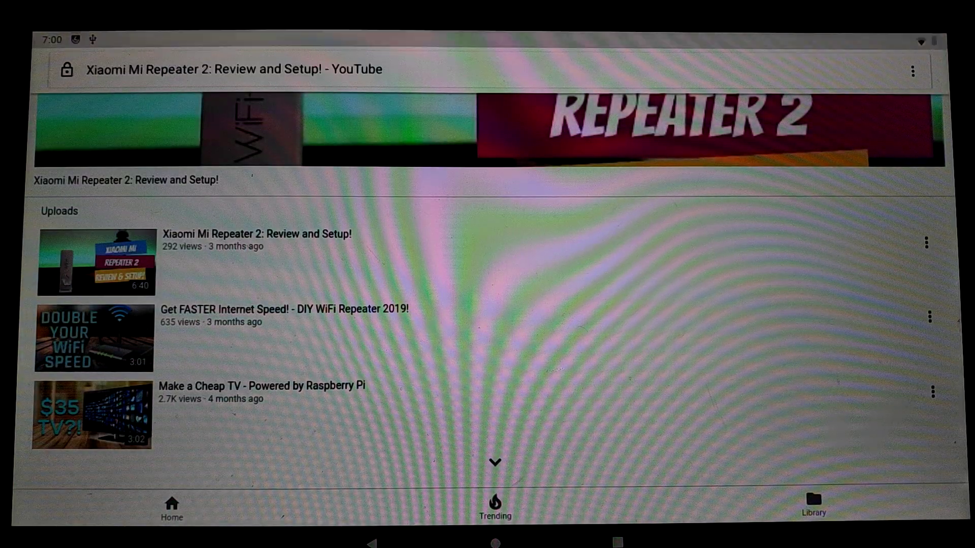